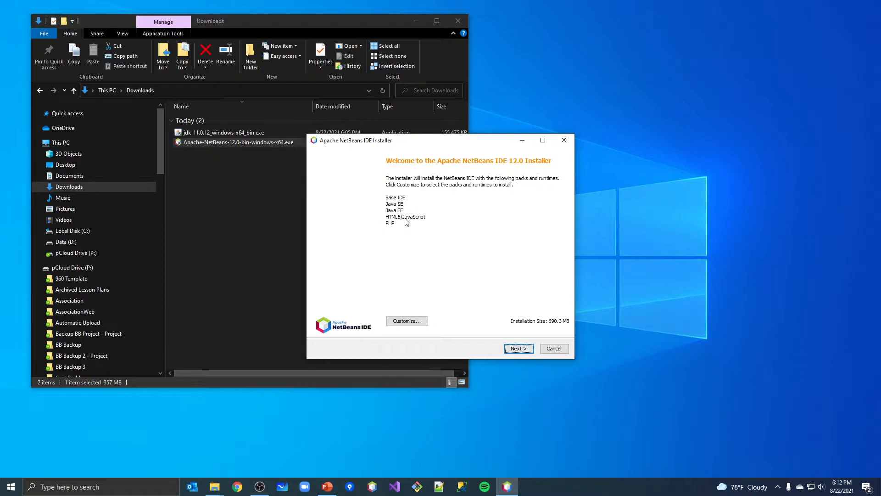
Step: Proceed past the welcome page and accept the NetBeans license agreement
{"action": "left_click", "coordinate": [519, 348]}
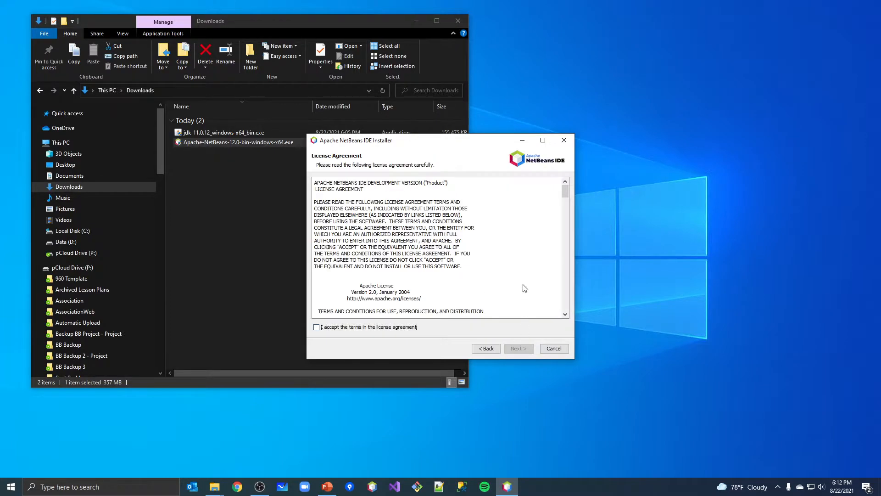
{"action": "left_click", "coordinate": [402, 327]}
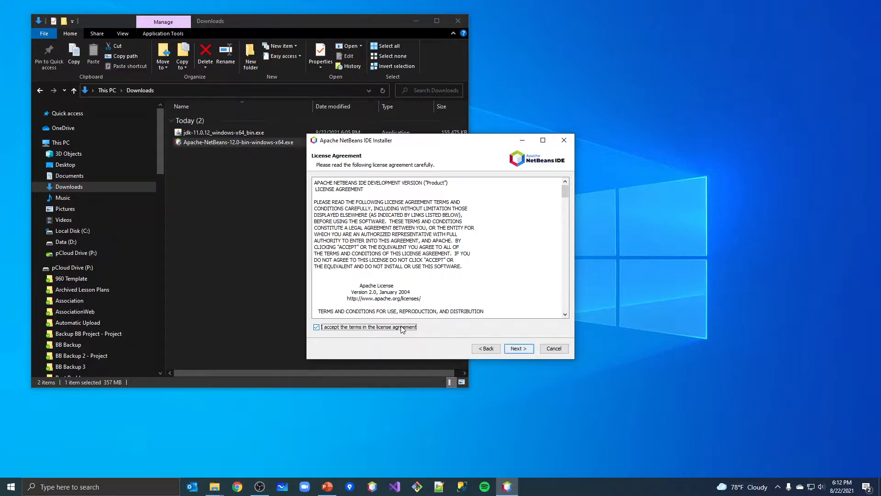
{"action": "left_click", "coordinate": [522, 349]}
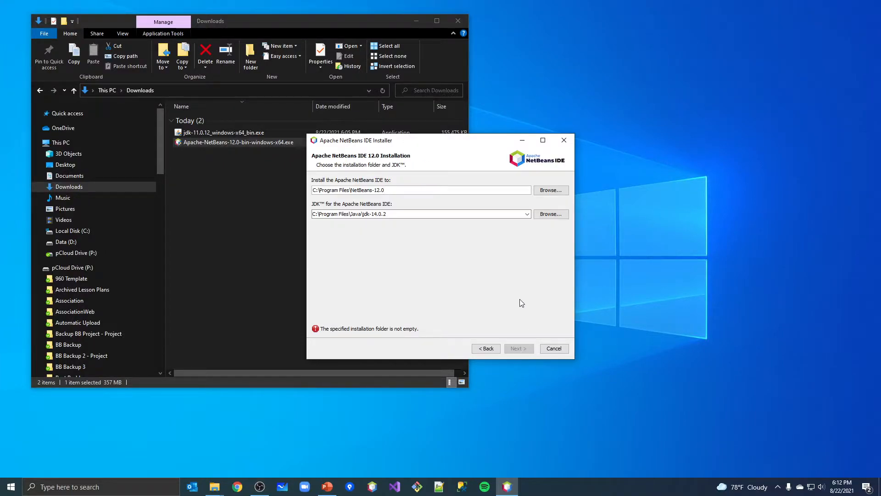
Step: Move the installer window aside and examine the JDK and installation folder paths
{"action": "left_click", "coordinate": [376, 212]}
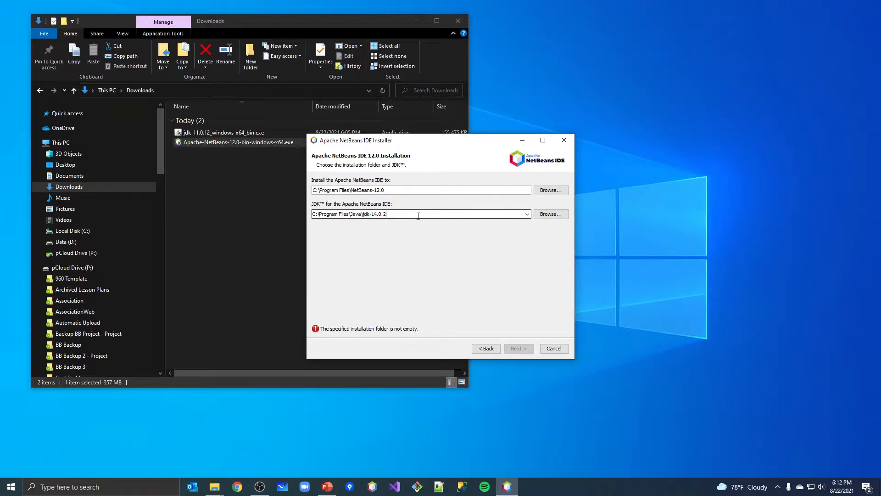
{"action": "left_click_drag", "start_coordinate": [427, 216], "coordinate": [312, 215]}
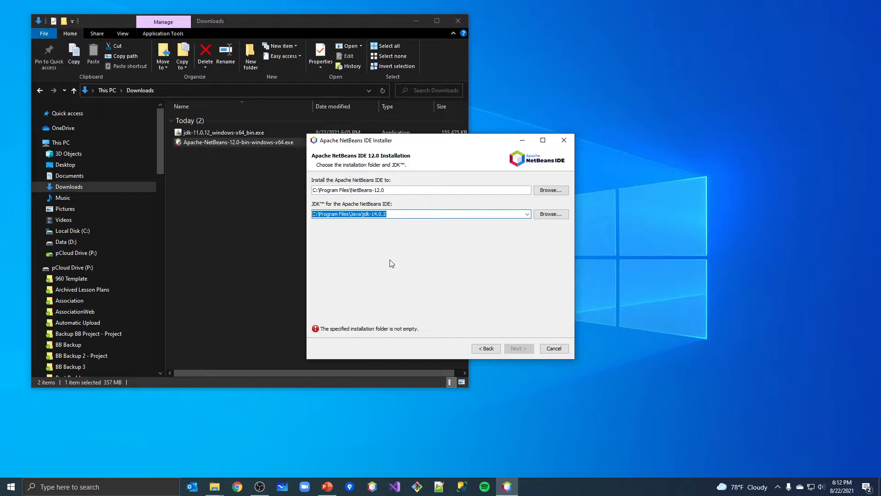
{"action": "left_click_drag", "start_coordinate": [372, 215], "coordinate": [377, 214]}
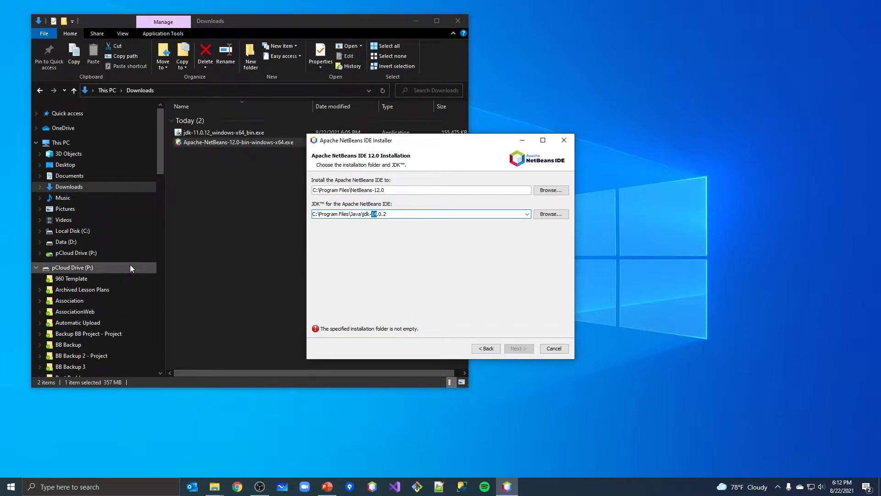
{"action": "left_click_drag", "start_coordinate": [437, 143], "coordinate": [638, 75]}
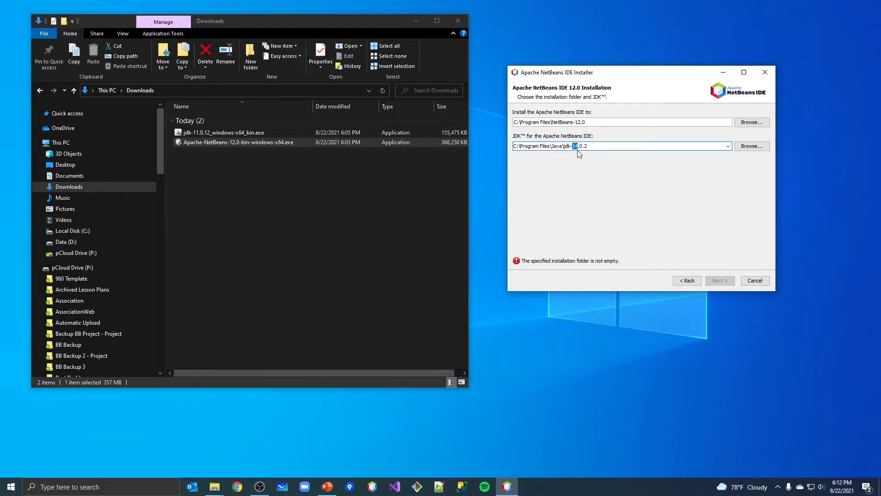
{"action": "left_click_drag", "start_coordinate": [589, 122], "coordinate": [500, 120]}
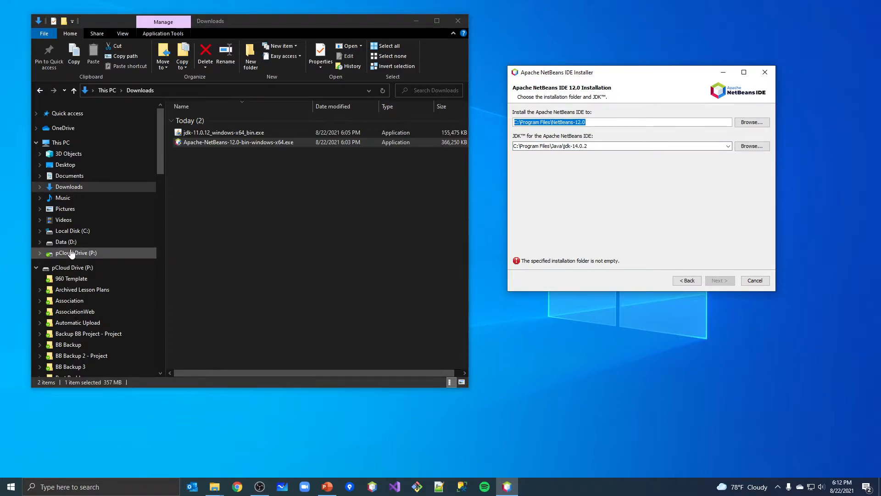
Step: Open C:\Program Files\Java in File Explorer and examine the installed JDK folders
{"action": "left_click", "coordinate": [69, 230]}
{"action": "left_click", "coordinate": [201, 168]}
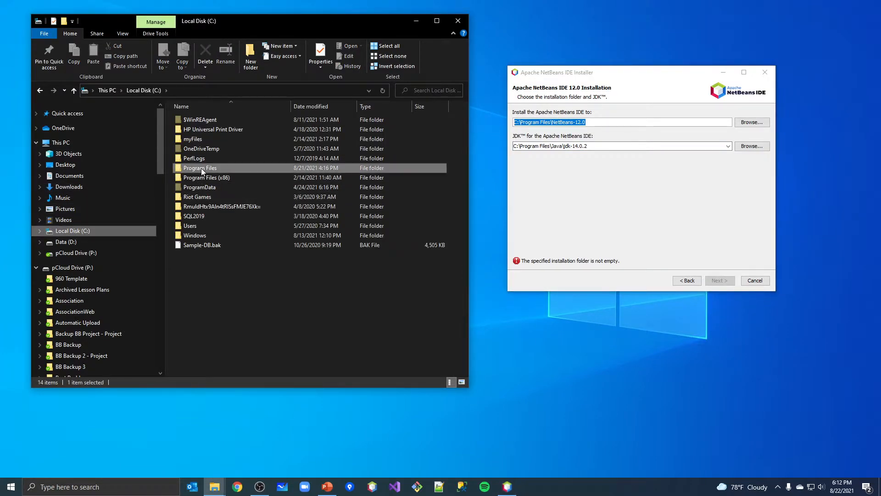
{"action": "double_click", "coordinate": [201, 168]}
{"action": "scroll", "coordinate": [211, 171], "scroll_direction": "down", "scroll_amount": 1}
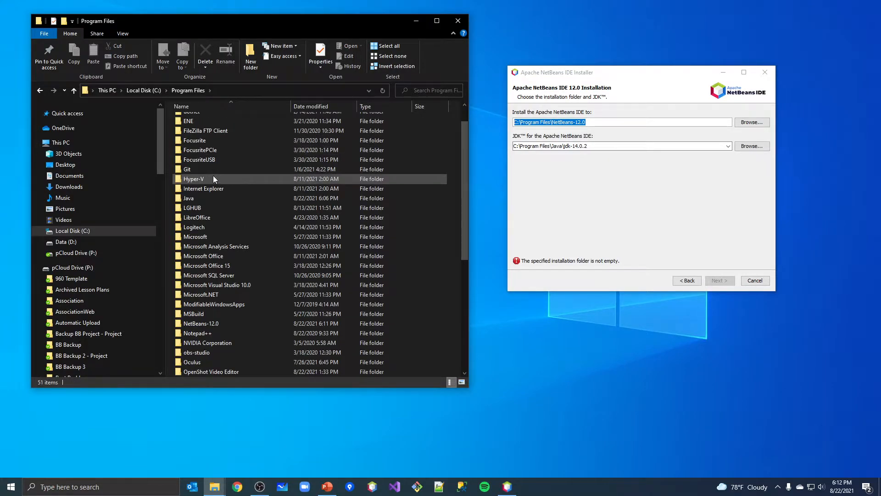
{"action": "double_click", "coordinate": [204, 198]}
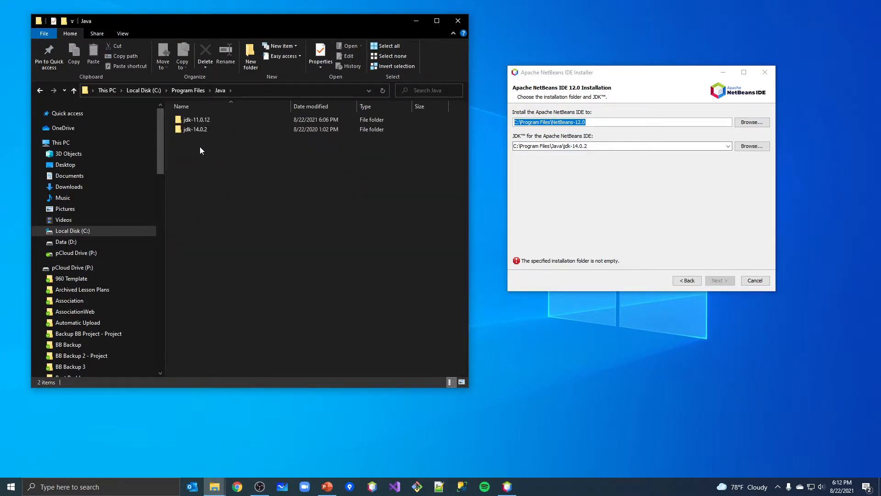
{"action": "left_click", "coordinate": [194, 131]}
{"action": "left_click", "coordinate": [196, 124]}
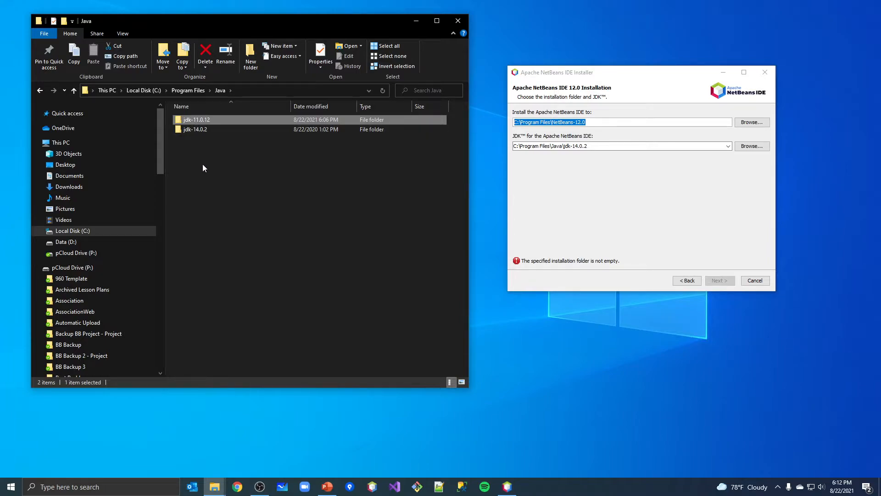
{"action": "left_click", "coordinate": [199, 130]}
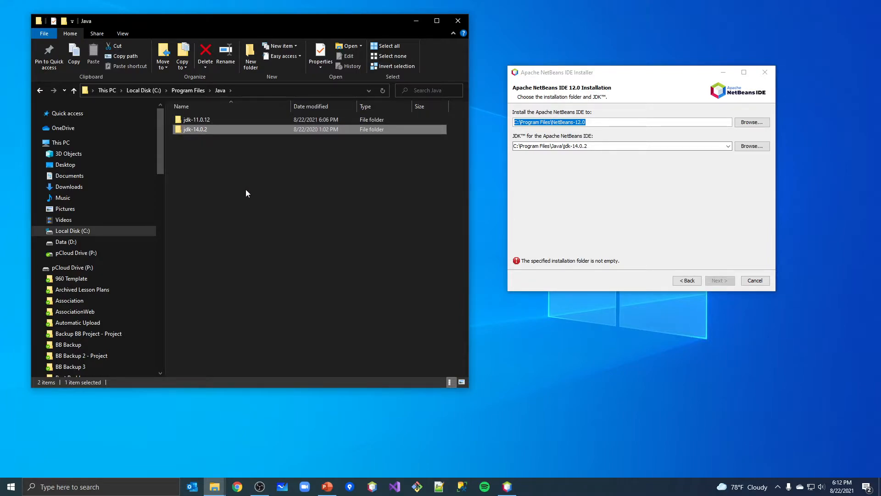
Step: Browse for the JDK and choose the jdk-11.0.12 folder in C:\Program Files\Java
{"action": "left_click_drag", "start_coordinate": [615, 146], "coordinate": [572, 147]}
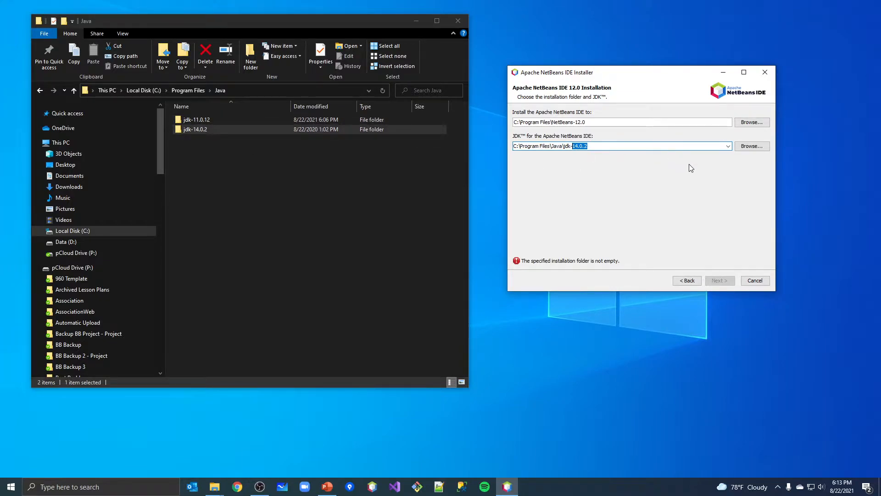
{"action": "left_click", "coordinate": [610, 147]}
{"action": "left_click_drag", "start_coordinate": [610, 147], "coordinate": [513, 147]}
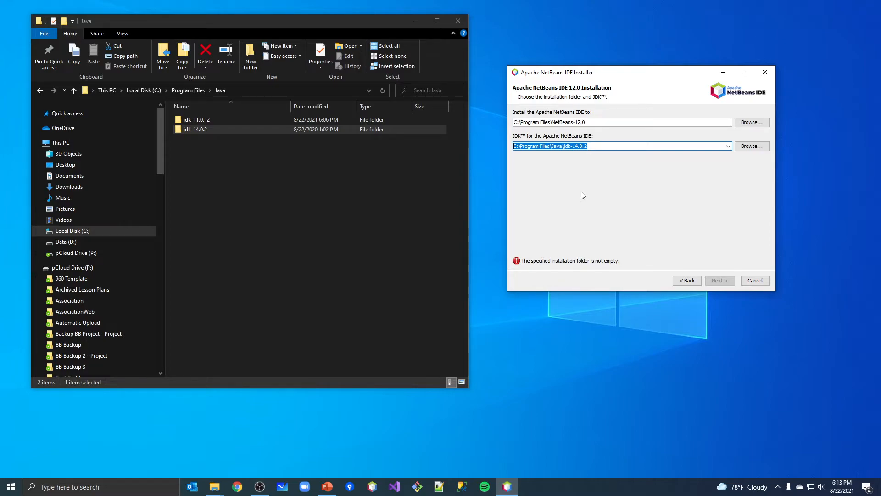
{"action": "left_click", "coordinate": [749, 146]}
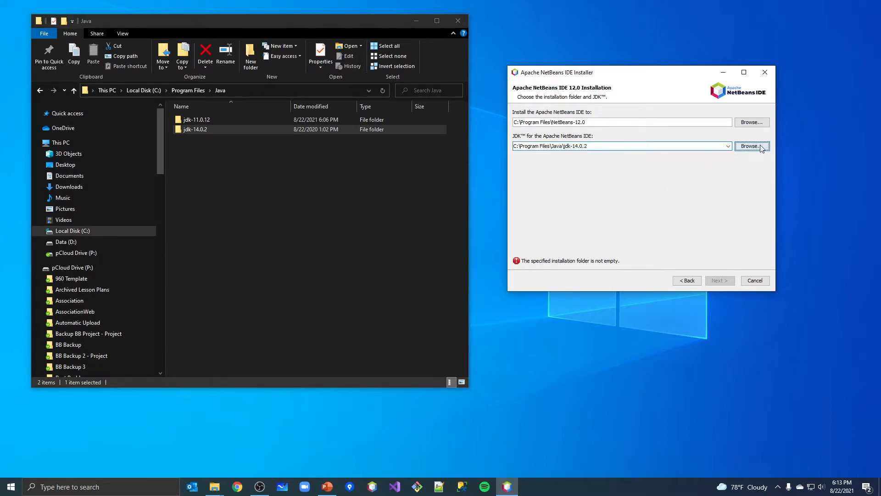
{"action": "left_click", "coordinate": [707, 108]}
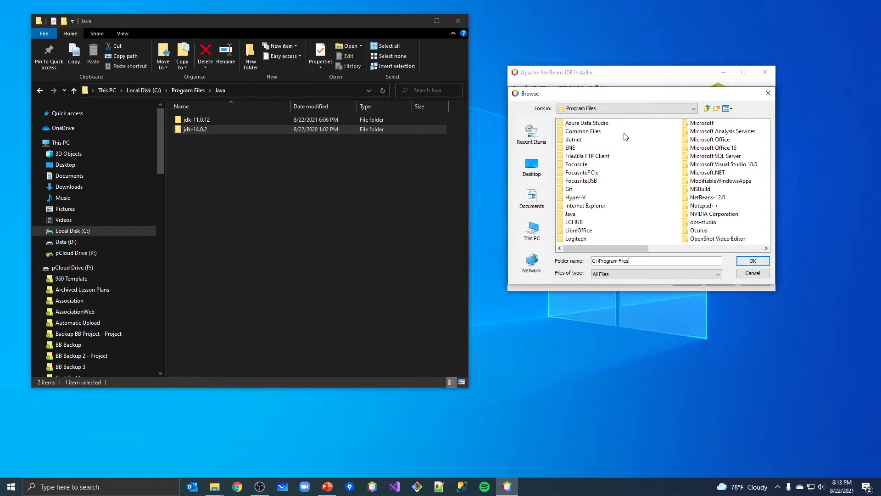
{"action": "left_click", "coordinate": [746, 273]}
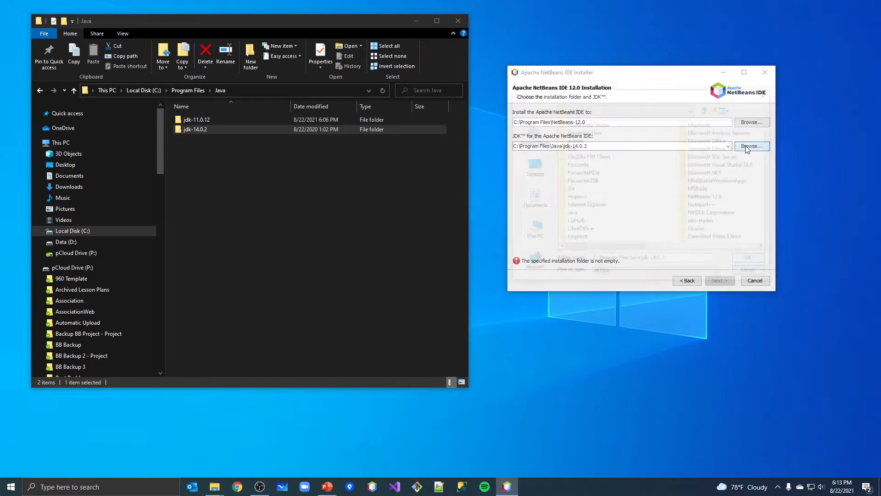
{"action": "left_click", "coordinate": [749, 146]}
{"action": "left_click", "coordinate": [578, 124]}
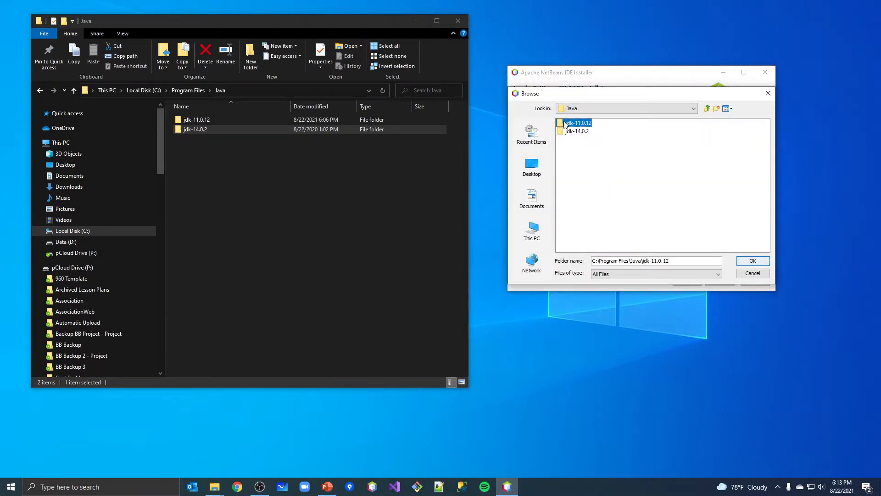
{"action": "left_click", "coordinate": [752, 261]}
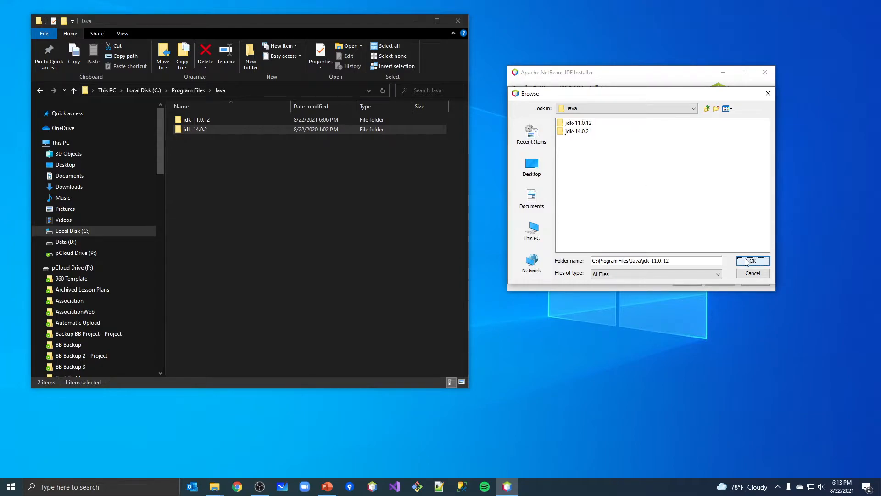
Step: Proceed from the installation folder and JDK page to the summary
{"action": "mouse_move", "coordinate": [595, 146]}
{"action": "left_mouse_down"}
{"action": "mouse_move", "coordinate": [560, 146]}
{"action": "mouse_move", "coordinate": [599, 144]}
{"action": "left_mouse_up"}
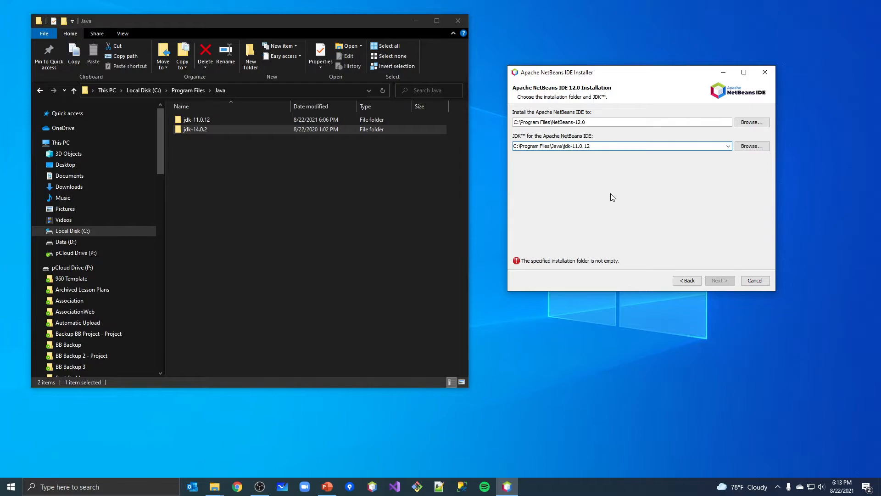
{"action": "left_click_drag", "start_coordinate": [593, 145], "coordinate": [511, 147]}
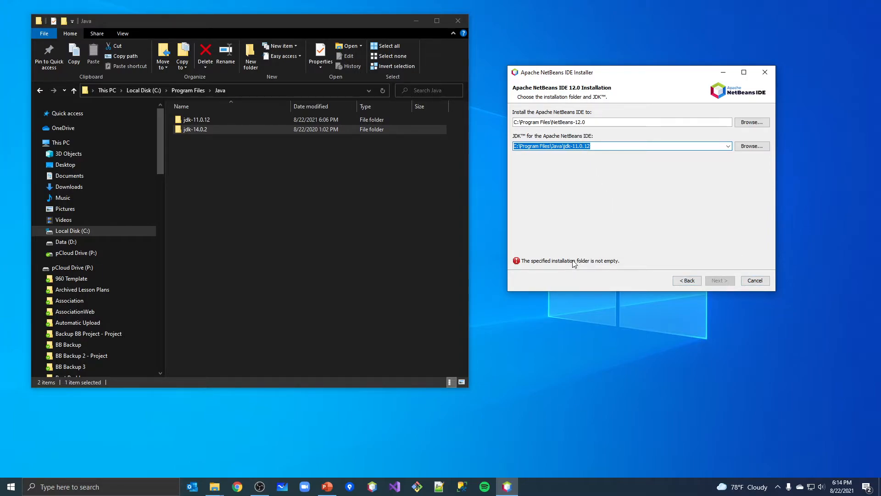
{"action": "left_click", "coordinate": [627, 123]}
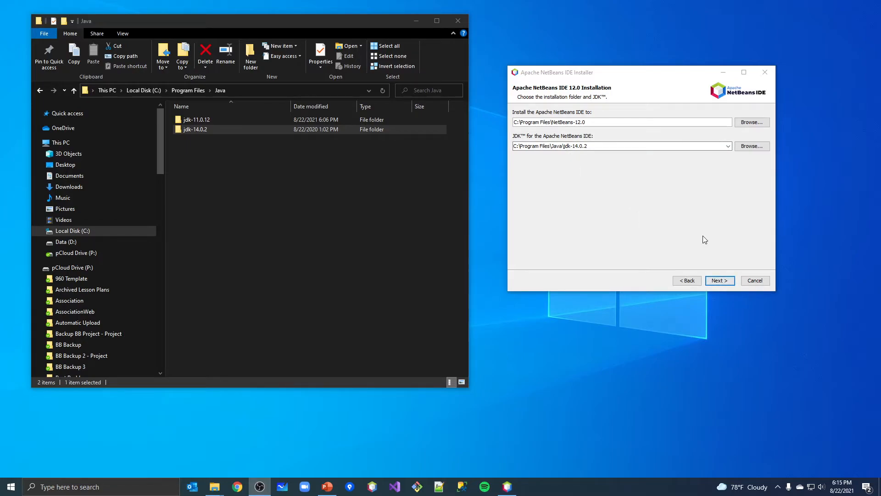
{"action": "left_click", "coordinate": [720, 280]}
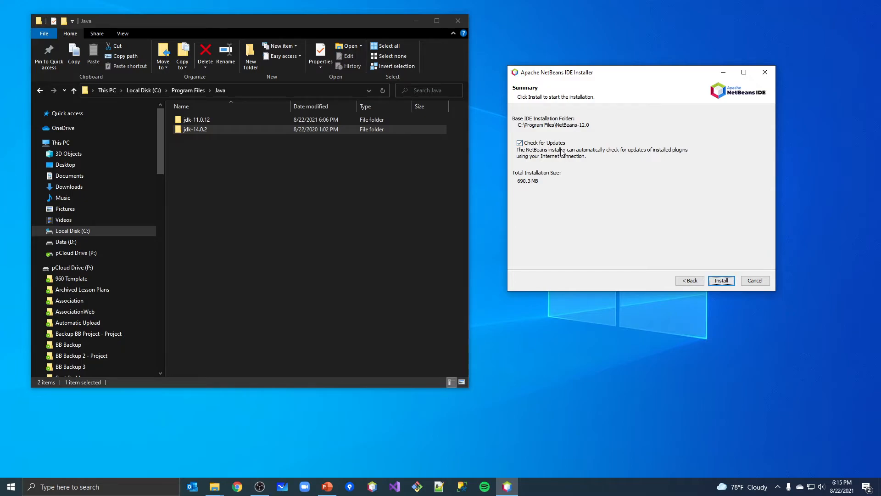
Step: Install NetBeans with update checking on and finish the setup
{"action": "left_click", "coordinate": [723, 281]}
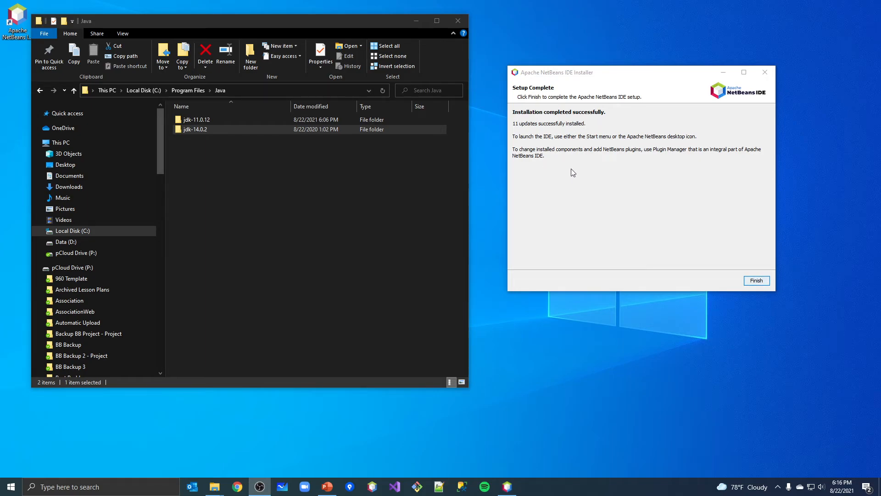
{"action": "left_click", "coordinate": [761, 281]}
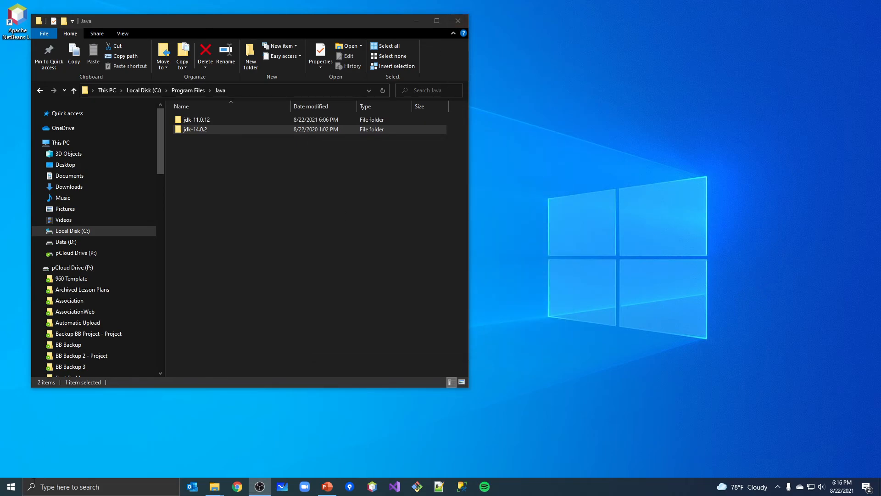
Step: Launch Apache NetBeans IDE 12.0 from the Apache NetBeans folder in the Start menu
{"action": "left_click", "coordinate": [11, 487]}
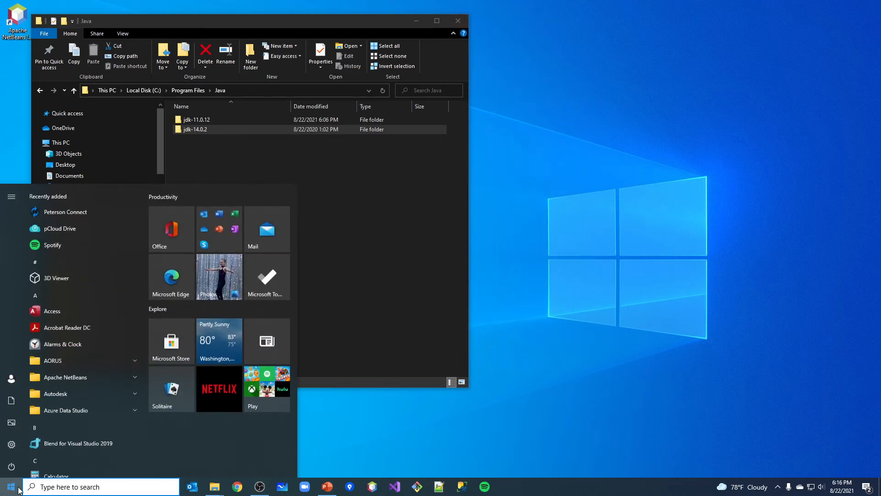
{"action": "left_click", "coordinate": [95, 381]}
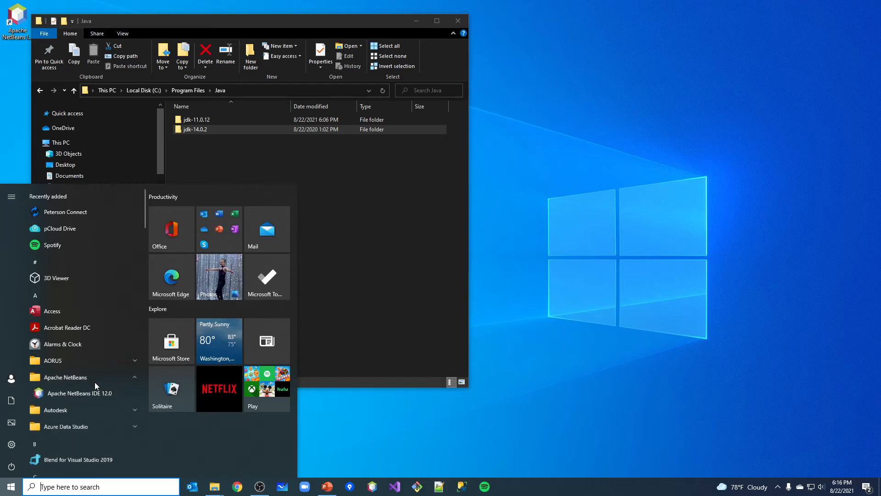
{"action": "left_click", "coordinate": [68, 395]}
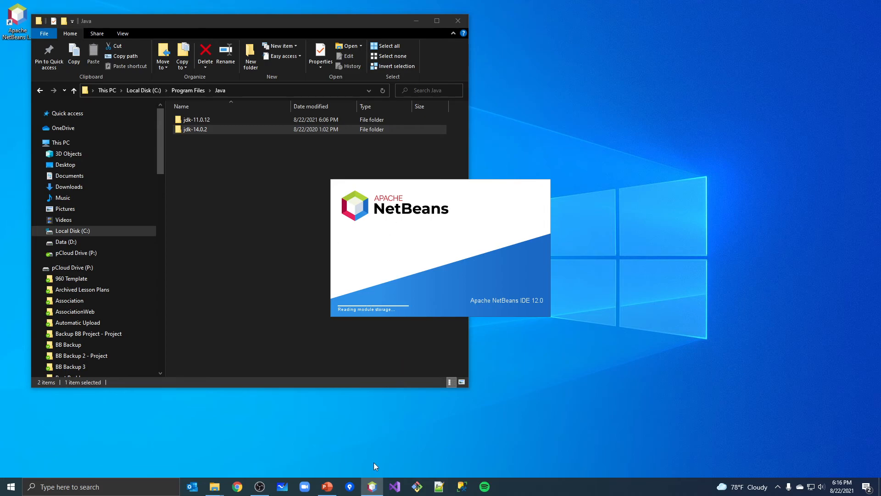
Step: Unpin the starting NetBeans app from the taskbar and pin it to the taskbar again
{"action": "mouse_move", "coordinate": [373, 491]}
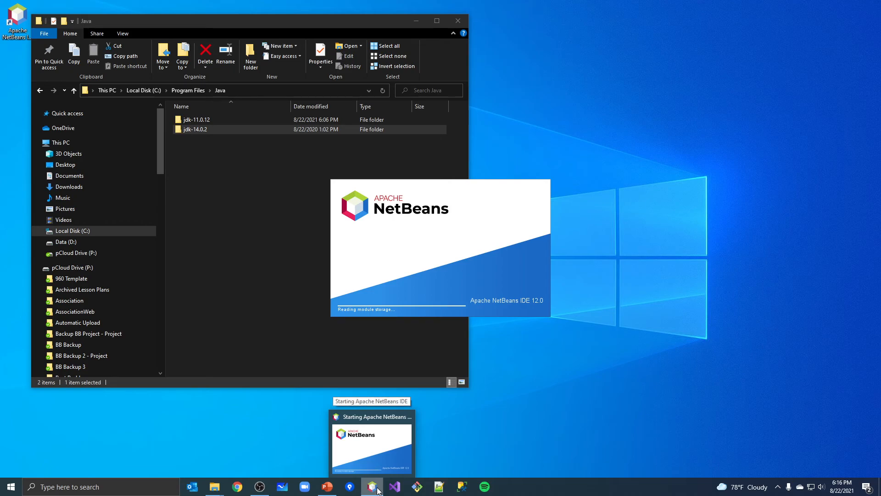
{"action": "right_click", "coordinate": [378, 490]}
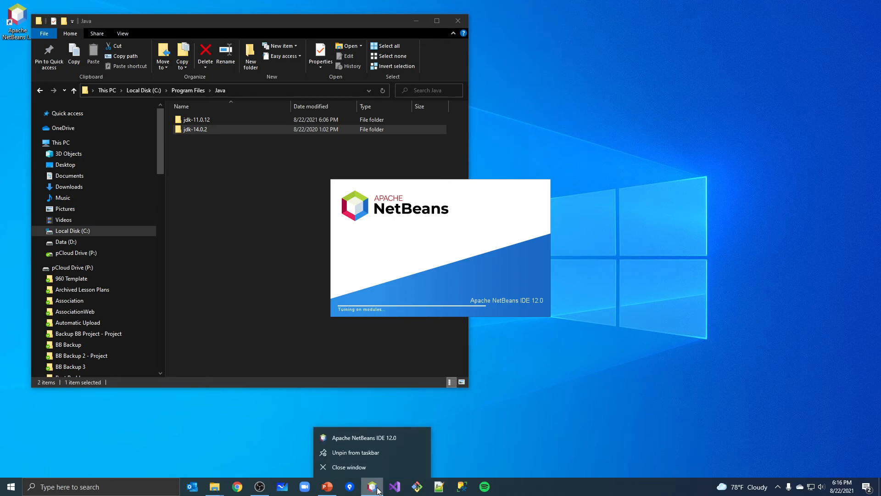
{"action": "left_click", "coordinate": [355, 452]}
{"action": "right_click", "coordinate": [373, 488]}
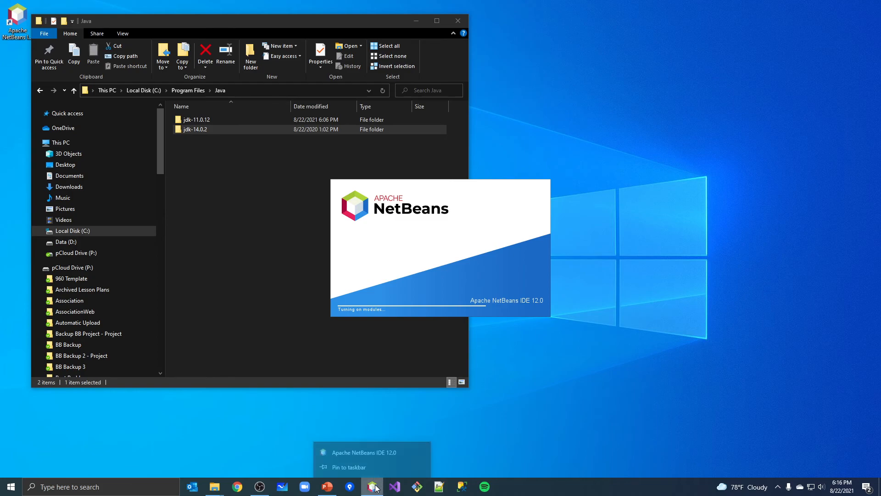
{"action": "left_click", "coordinate": [357, 456]}
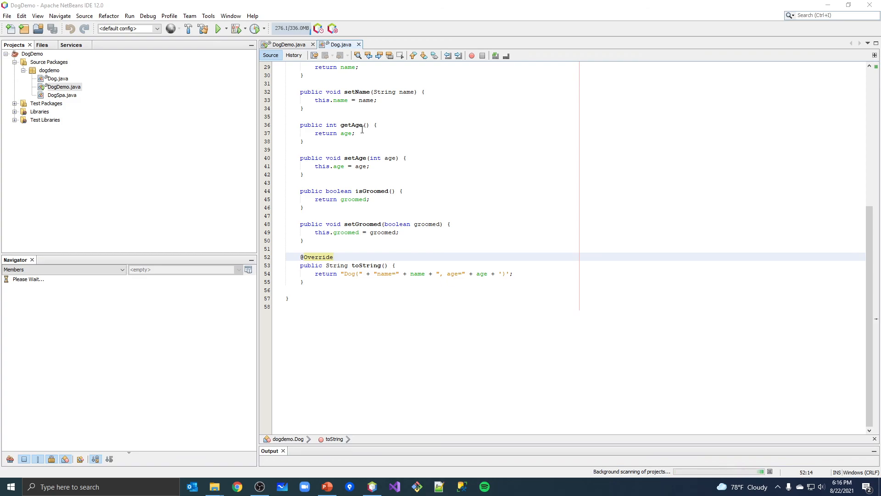
{"action": "scroll", "coordinate": [402, 129], "scroll_direction": "up", "scroll_amount": 6}
{"action": "scroll", "coordinate": [402, 129], "scroll_direction": "up", "scroll_amount": 4}
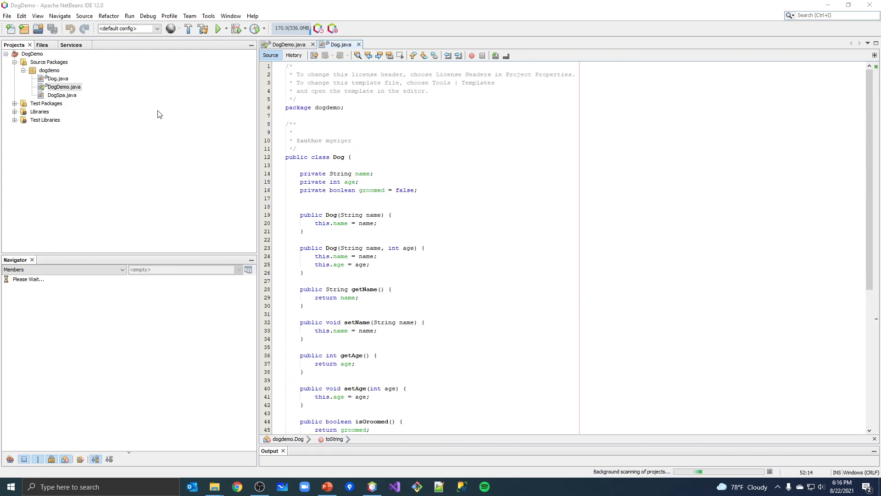